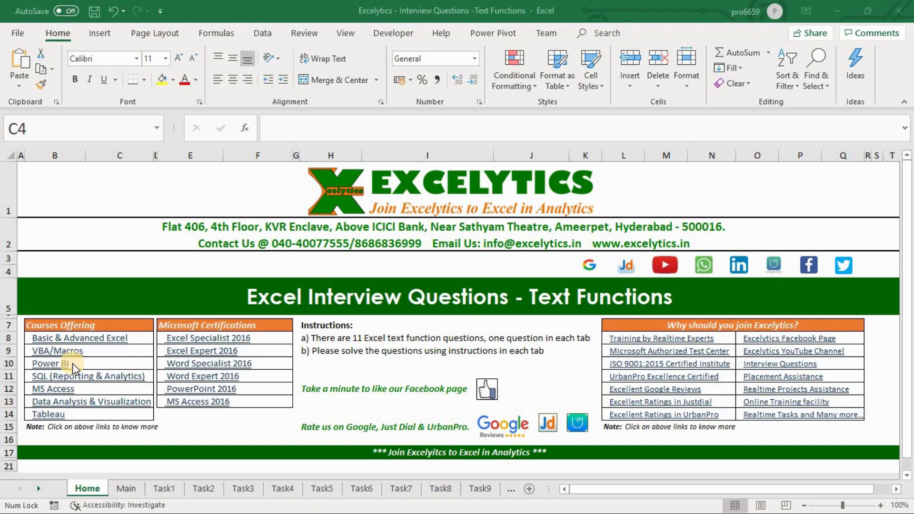
Step: Switch to the Main sheet listing the eleven text-function tasks
{"action": "left_click", "coordinate": [125, 489]}
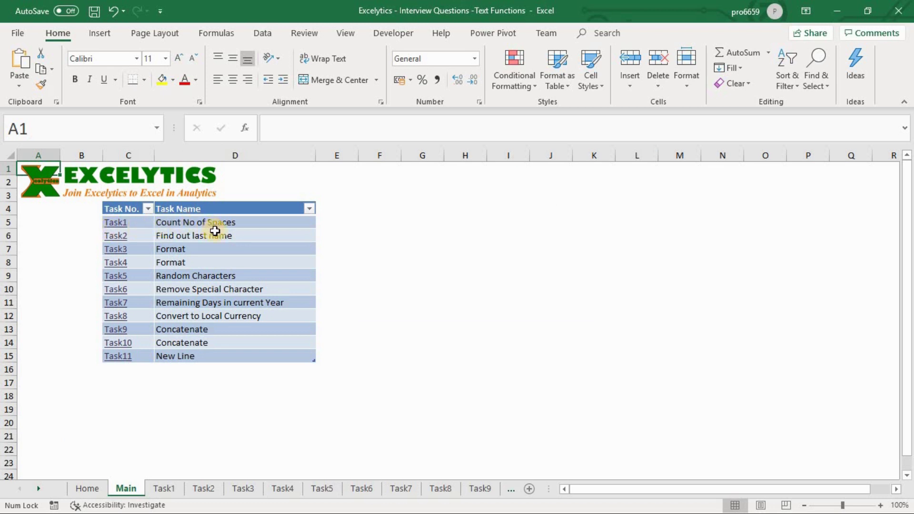
Step: Open the Task1 sheet from its link and review the Input strings in C6:C13
{"action": "left_click", "coordinate": [118, 225]}
{"action": "left_click", "coordinate": [117, 226]}
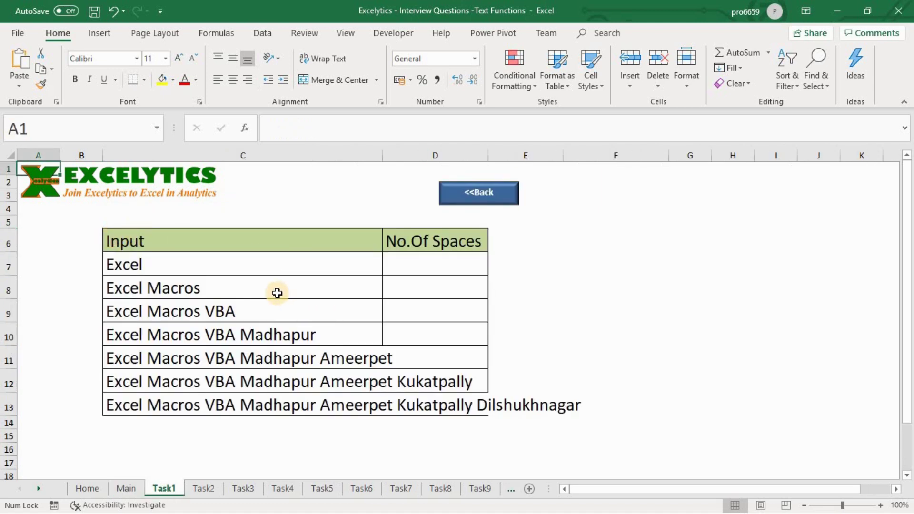
{"action": "left_click", "coordinate": [198, 240]}
{"action": "left_click_drag", "start_coordinate": [206, 294], "coordinate": [202, 400]}
{"action": "left_click", "coordinate": [391, 262]}
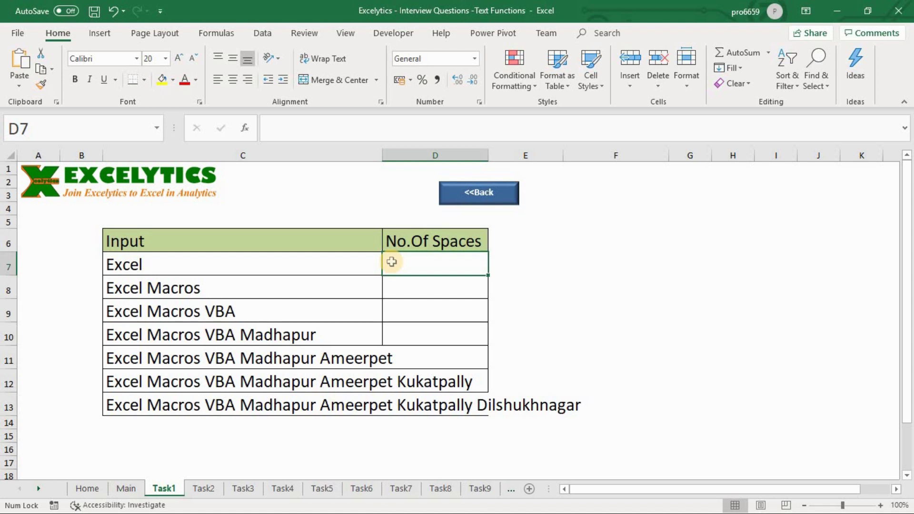
Step: Enter =LEN(C7) in D7 to count the first input's characters
{"action": "type", "text": "="}
{"action": "key", "text": "Escape"}
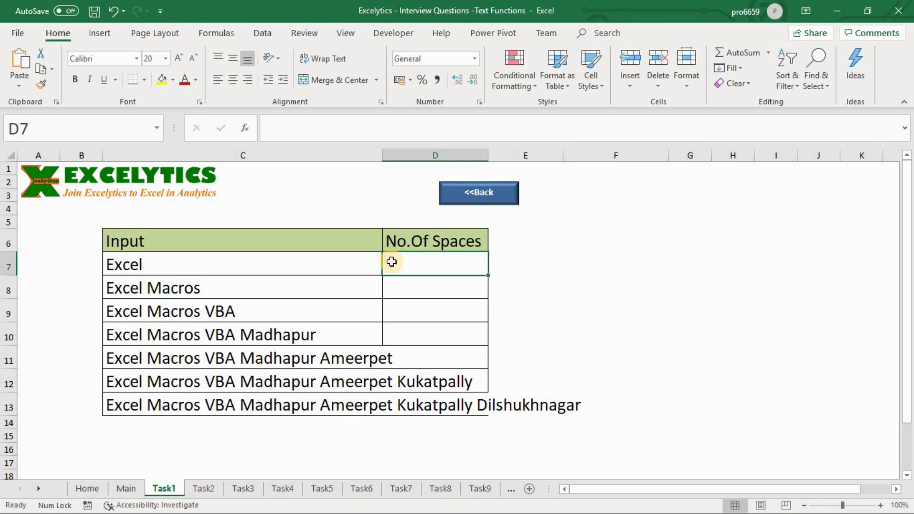
{"action": "type", "text": "=le"}
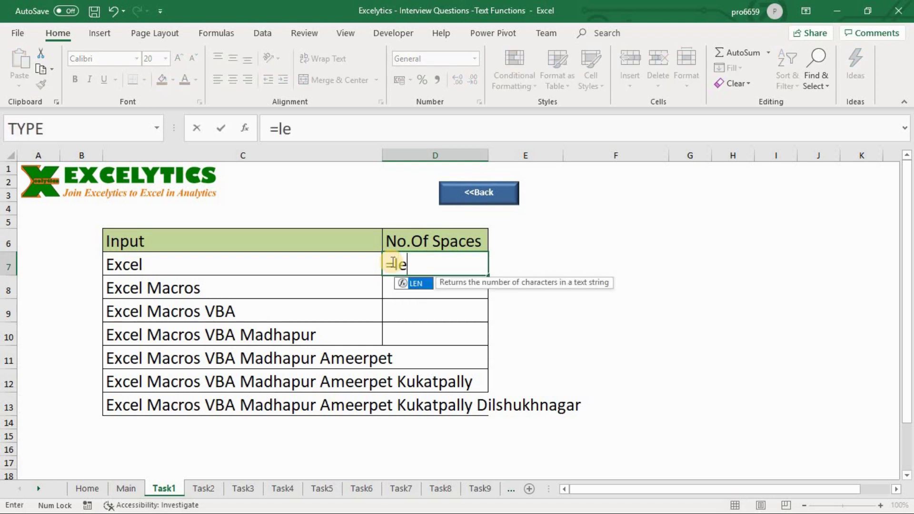
{"action": "key", "text": "Tab"}
{"action": "key", "text": "Left"}
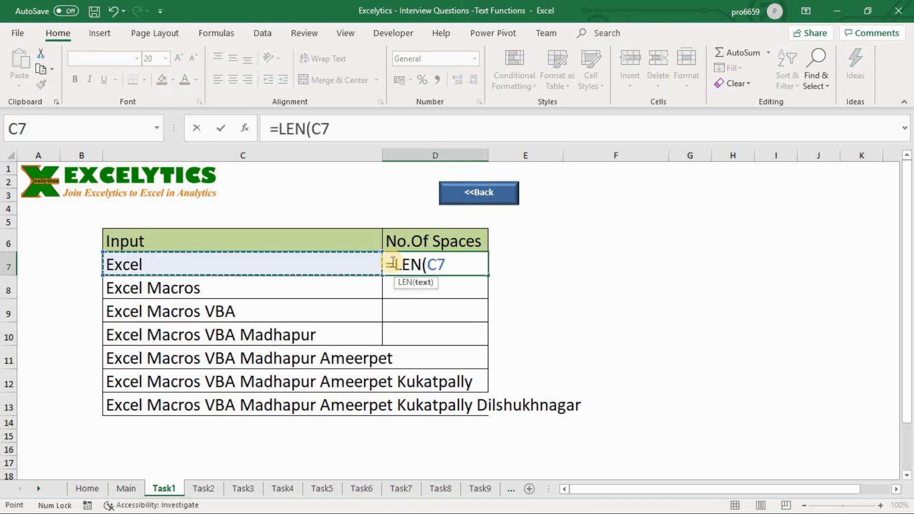
{"action": "type", "text": ")"}
{"action": "key", "text": "ctrl+Return"}
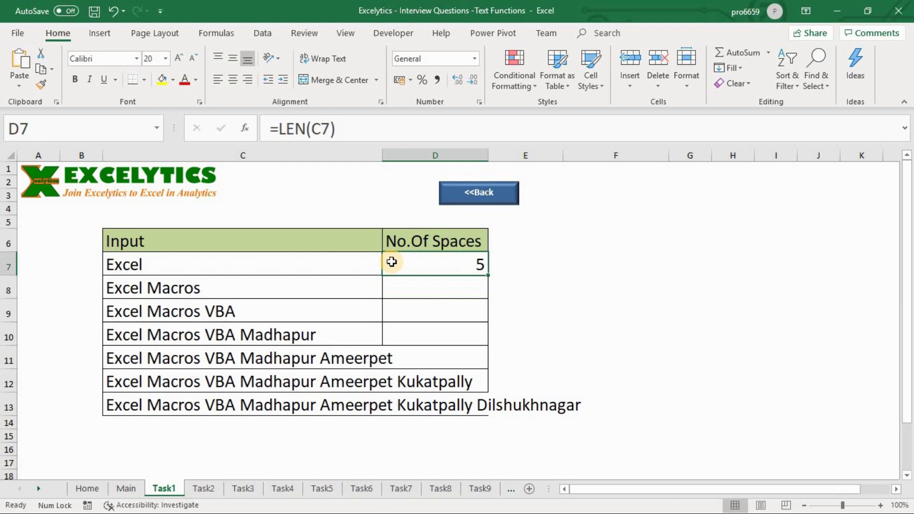
Step: Fill the LEN formula down to D13, giving counts 5 to 59, and check the results
{"action": "key", "text": "shift+Down"}
{"action": "key", "text": "shift+Down"}
{"action": "key", "text": "shift+Down"}
{"action": "key", "text": "shift+Down"}
{"action": "key", "text": "shift+Down"}
{"action": "key", "text": "shift+Down"}
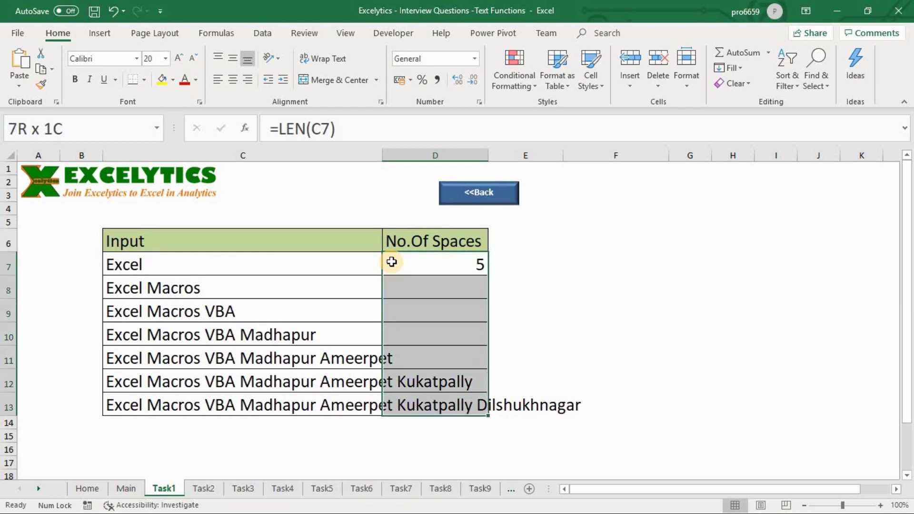
{"action": "key", "text": "ctrl+d"}
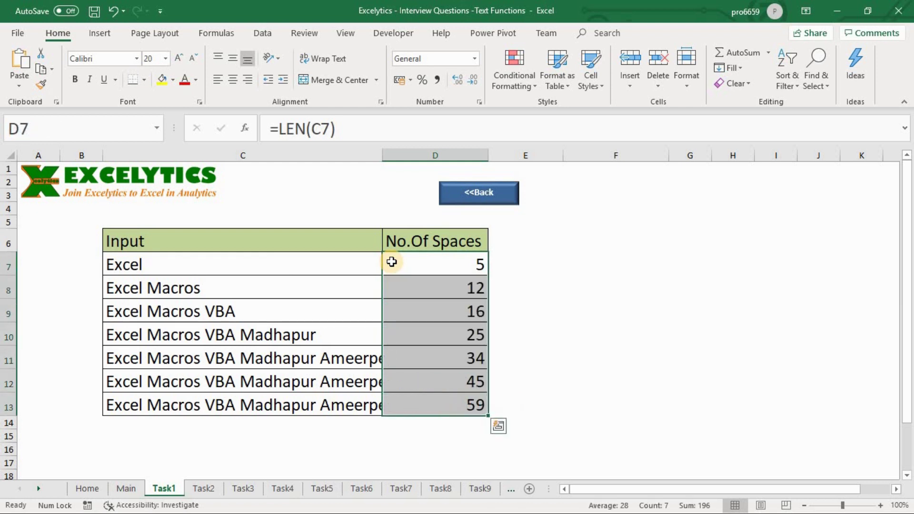
{"action": "key", "text": "Down"}
{"action": "key", "text": "Down"}
{"action": "key", "text": "Down"}
{"action": "key", "text": "Down"}
{"action": "key", "text": "Down"}
{"action": "key", "text": "Down"}
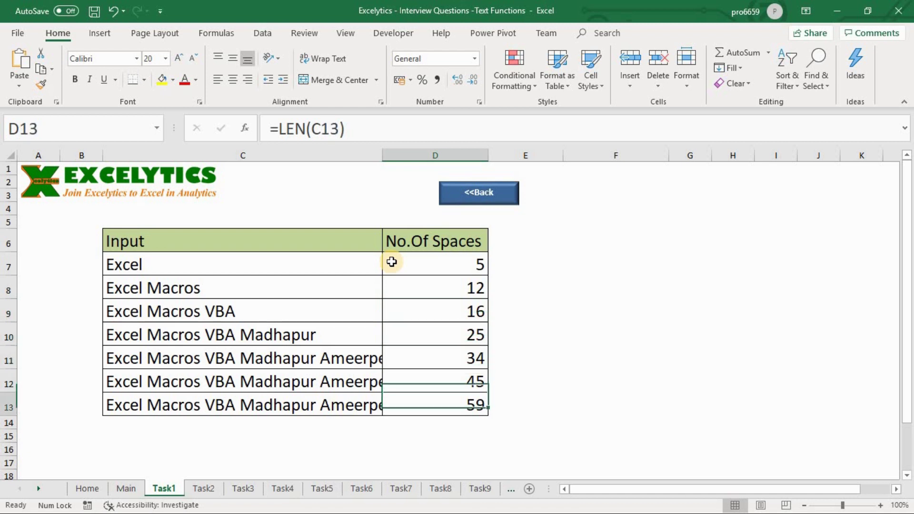
{"action": "key", "text": "Down"}
{"action": "key", "text": "Up"}
{"action": "key", "text": "Up"}
{"action": "key", "text": "Up"}
{"action": "key", "text": "Up"}
{"action": "key", "text": "Up"}
{"action": "key", "text": "Up"}
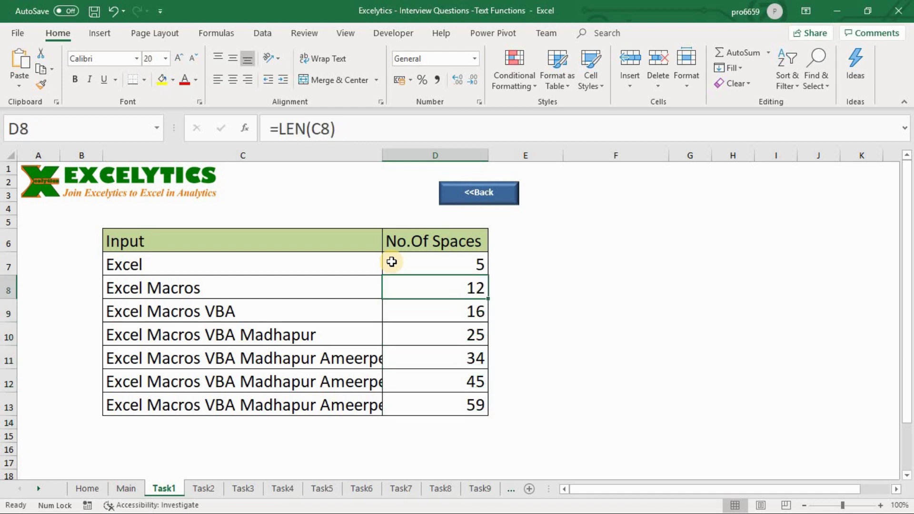
{"action": "key", "text": "Up"}
{"action": "key", "text": "Right"}
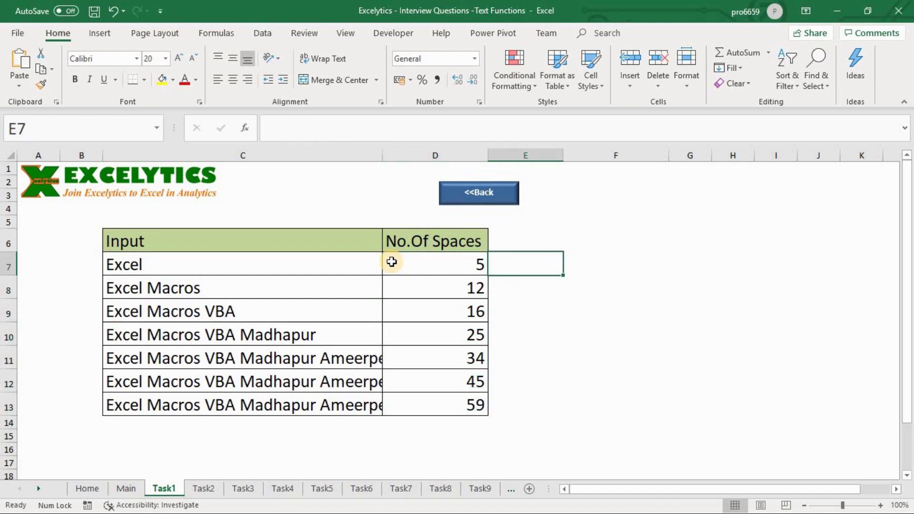
{"action": "key", "text": "Right"}
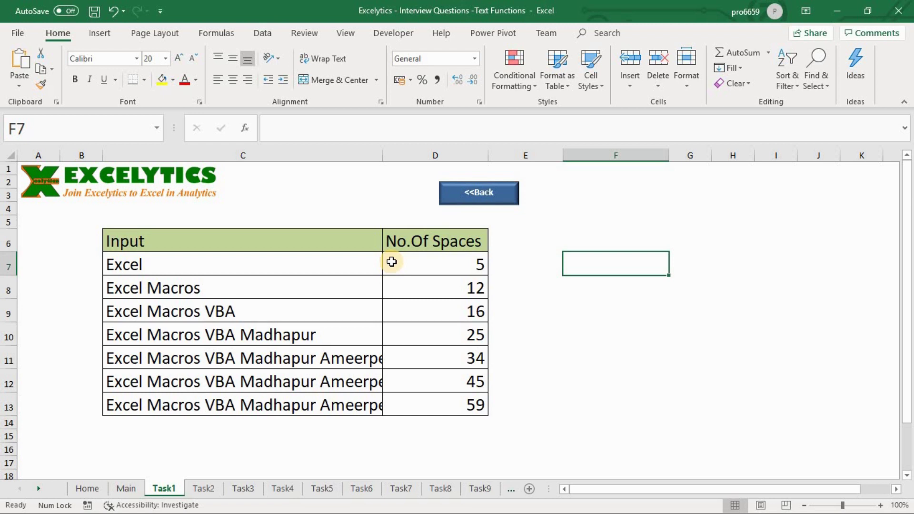
Step: Enter =SUBSTITUTE(C7," ","") in F7 and fill it down to F13 to strip spaces
{"action": "type", "text": "=sub"}
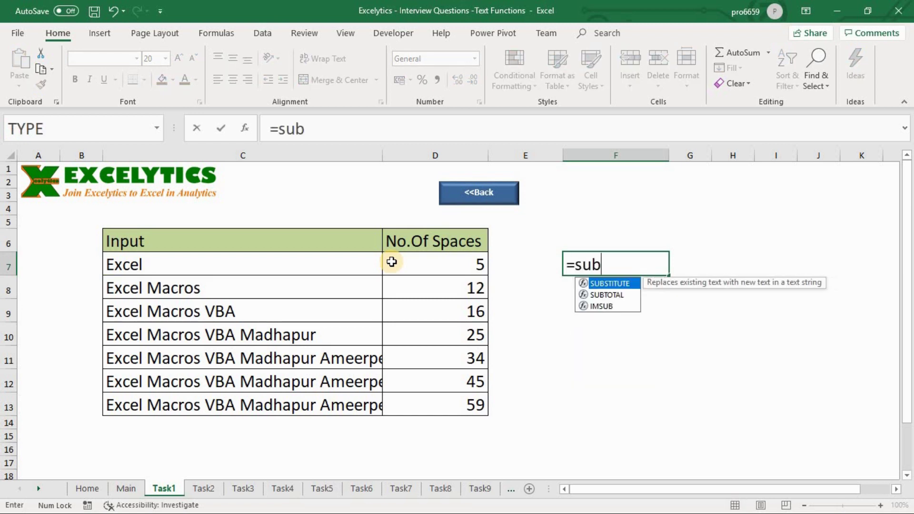
{"action": "key", "text": "Tab"}
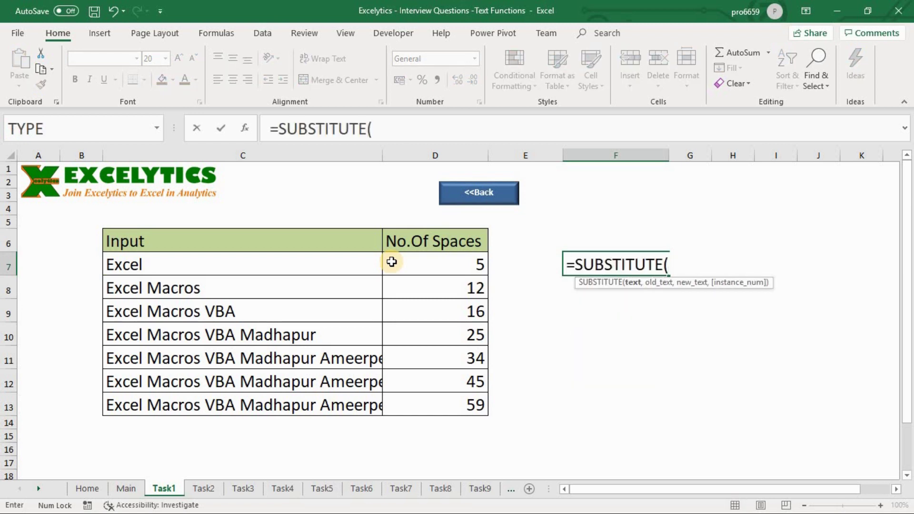
{"action": "key", "text": "Left"}
{"action": "key", "text": "Left"}
{"action": "key", "text": "Left"}
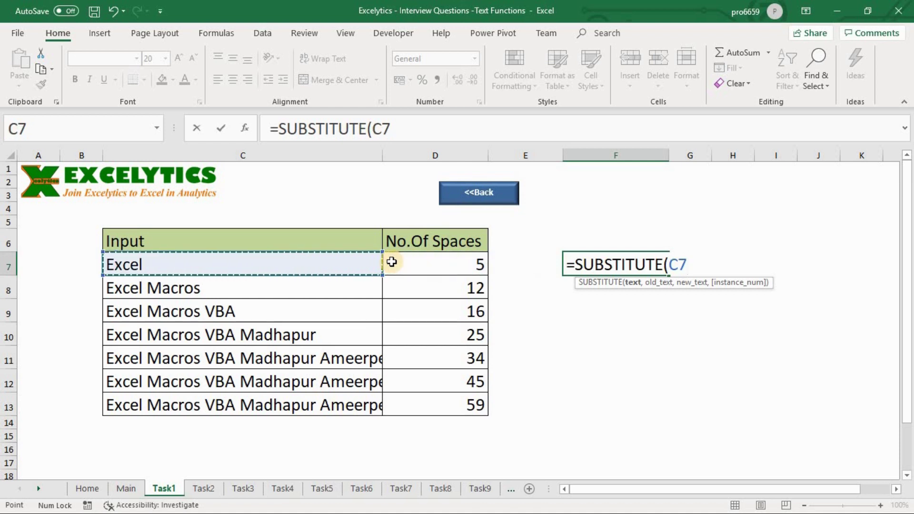
{"action": "type", "text": ","}
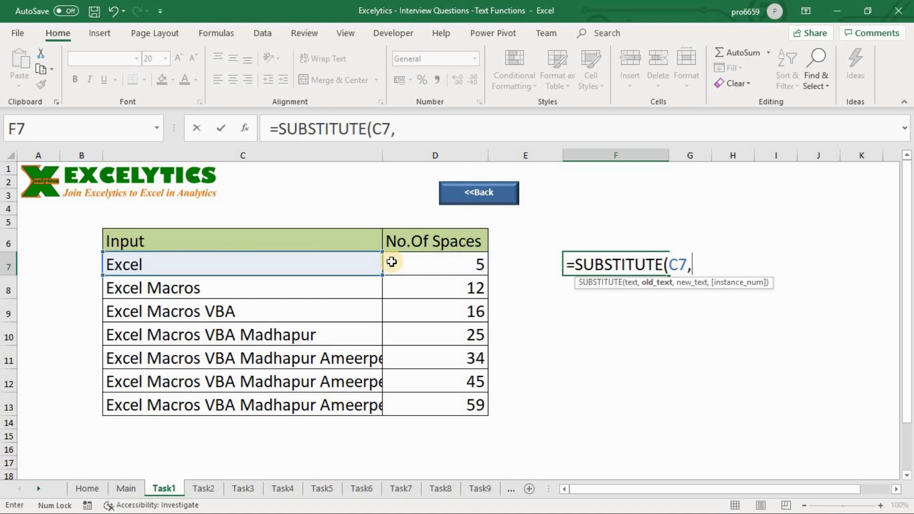
{"action": "type", "text": "\" \","}
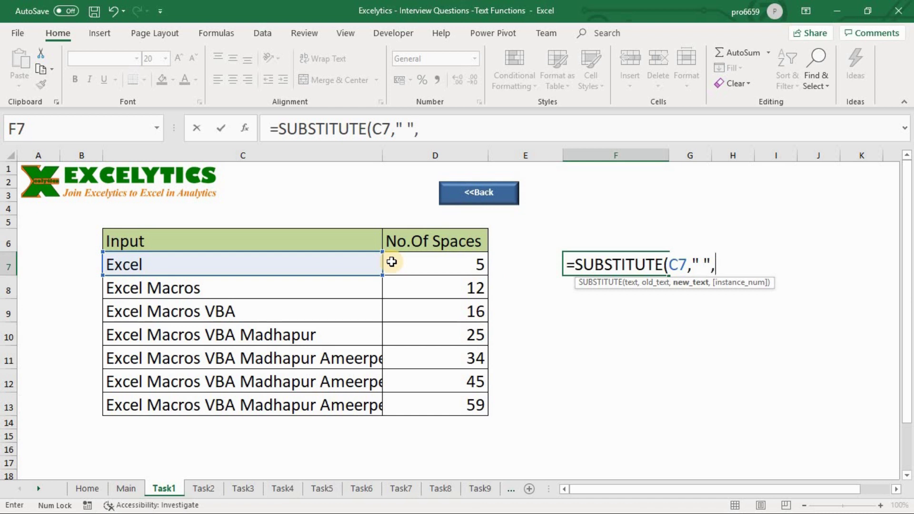
{"action": "type", "text": "\"\","}
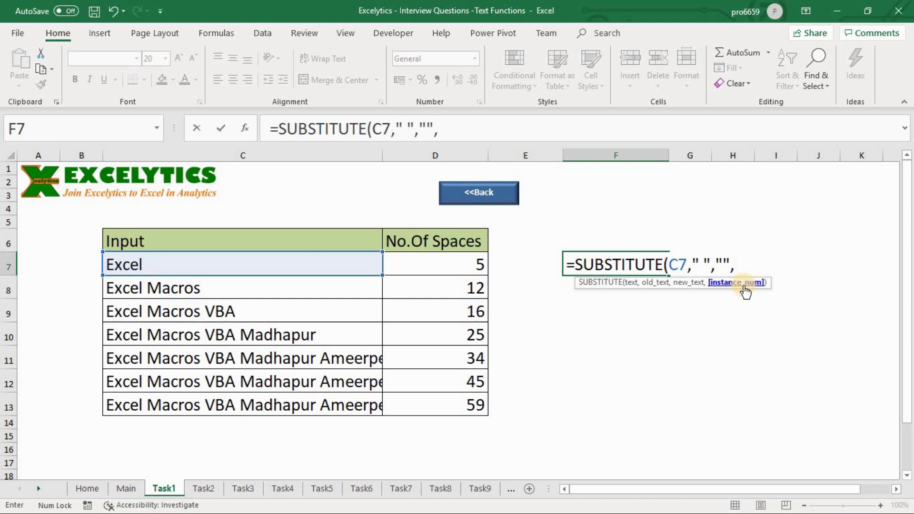
{"action": "key", "text": "BackSpace"}
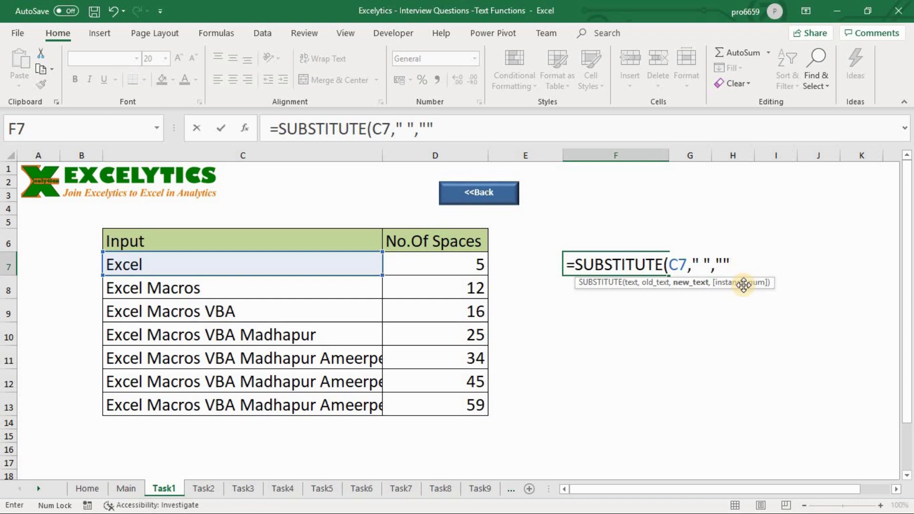
{"action": "type", "text": ")"}
{"action": "key", "text": "Return"}
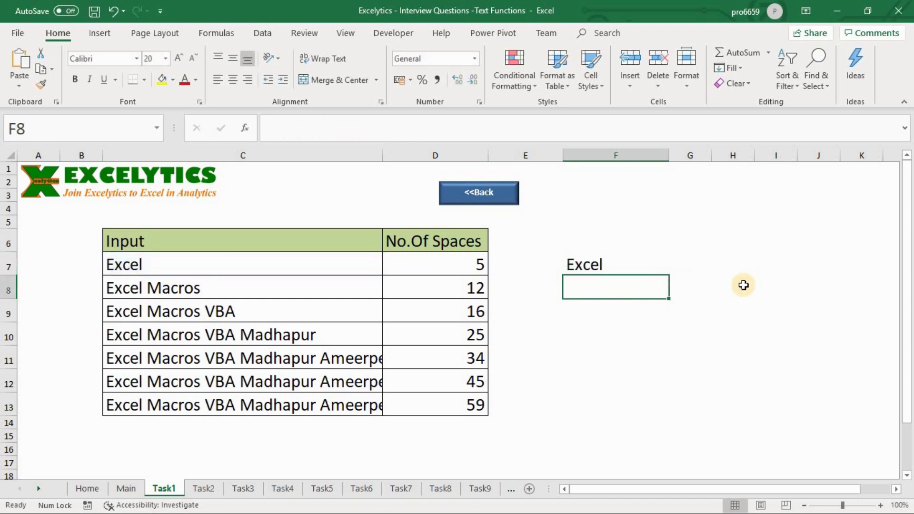
{"action": "left_click", "coordinate": [665, 271]}
{"action": "left_click_drag", "start_coordinate": [669, 276], "coordinate": [676, 412]}
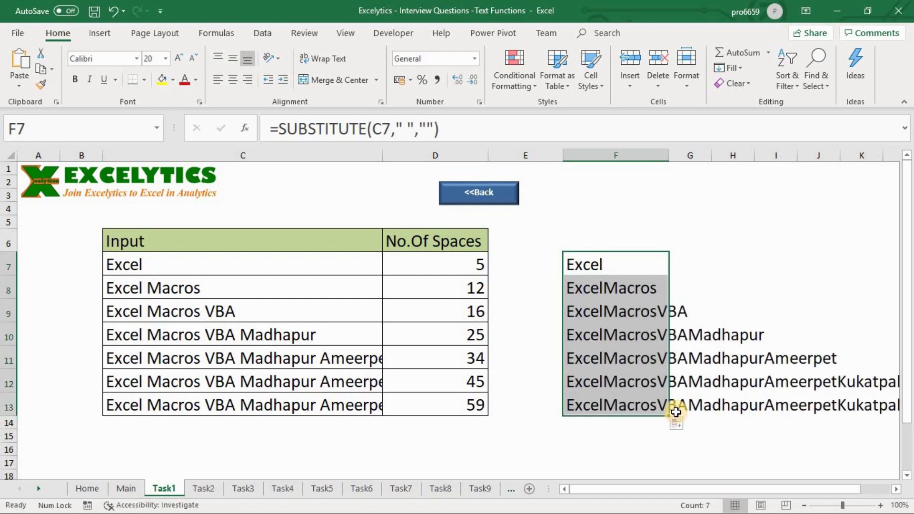
{"action": "left_click", "coordinate": [607, 291]}
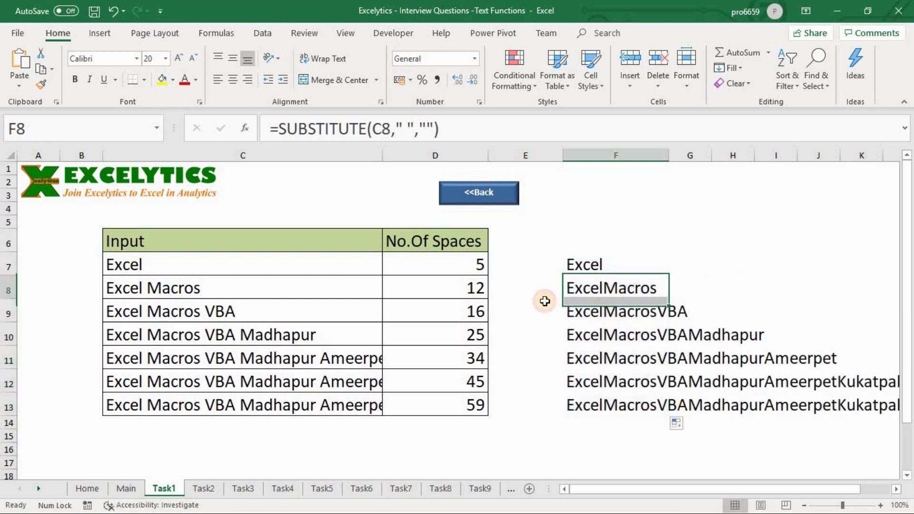
{"action": "left_click", "coordinate": [164, 292]}
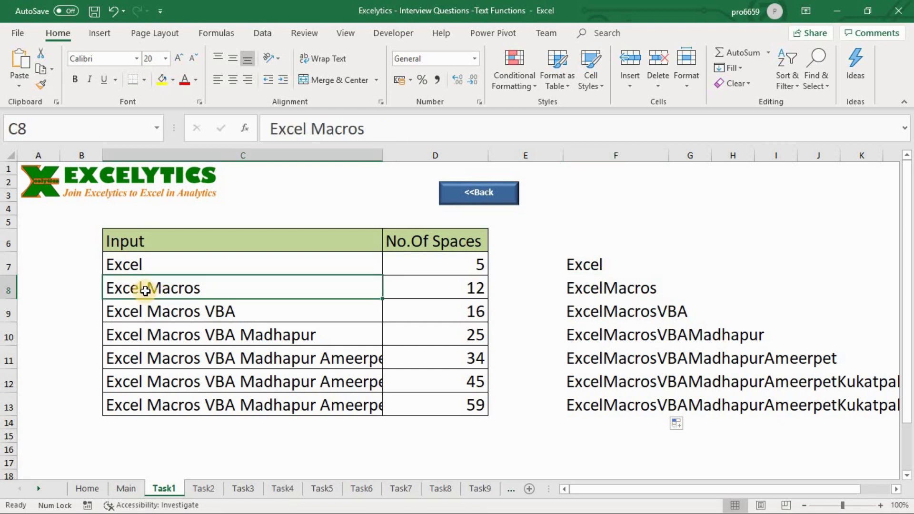
{"action": "left_click", "coordinate": [588, 292]}
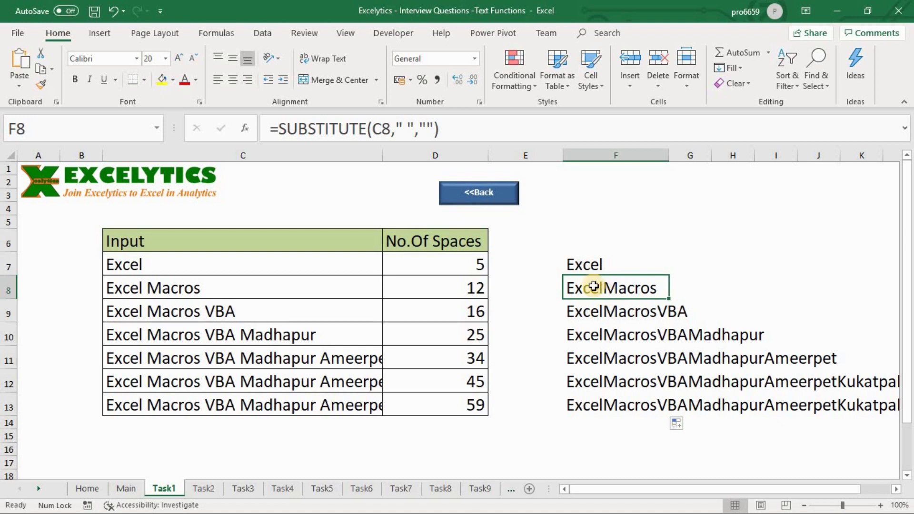
Step: Enter =LEN(F7) in E7 to measure the space-free text
{"action": "left_click", "coordinate": [543, 265]}
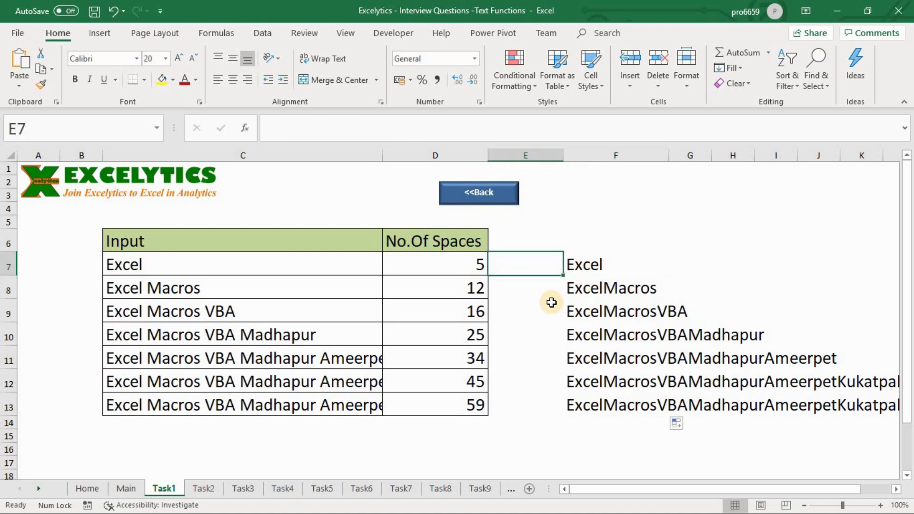
{"action": "type", "text": "=len"}
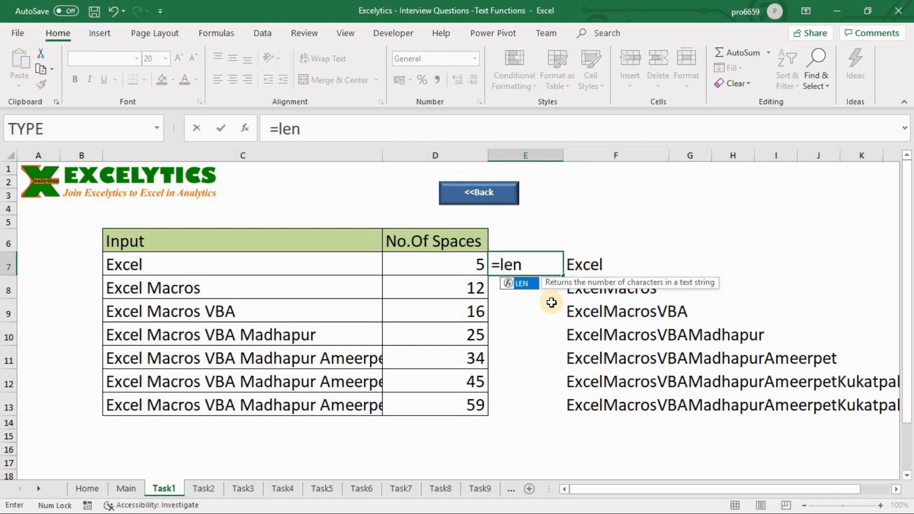
{"action": "key", "text": "Tab"}
{"action": "key", "text": "Right"}
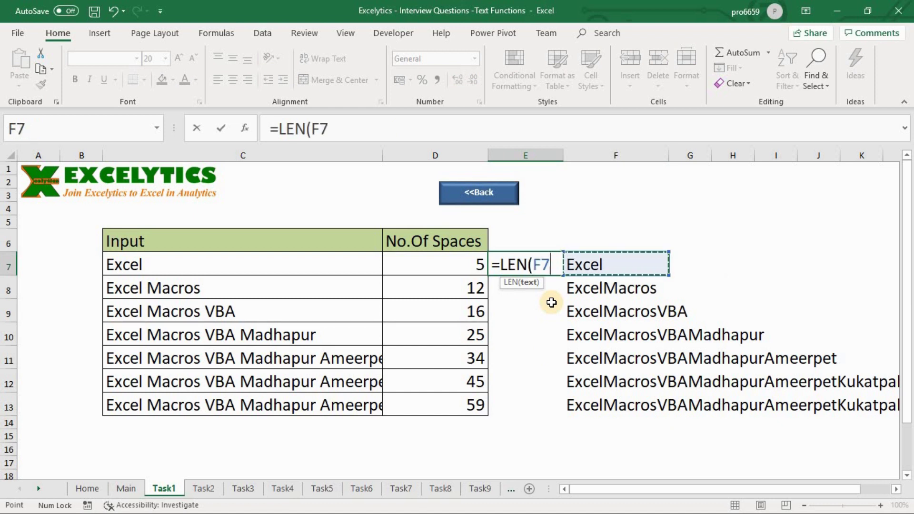
{"action": "type", "text": ")"}
{"action": "key", "text": "Return"}
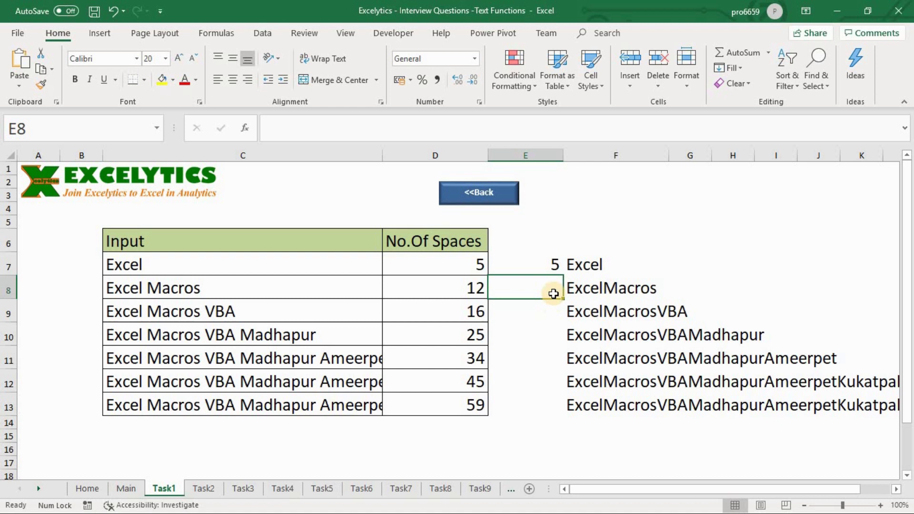
Step: Fill =LEN(F7) down to E13 (5, 11, 14, 22, 30, 40, 53) and compare with column D
{"action": "left_click", "coordinate": [558, 265]}
{"action": "left_click_drag", "start_coordinate": [562, 276], "coordinate": [564, 410]}
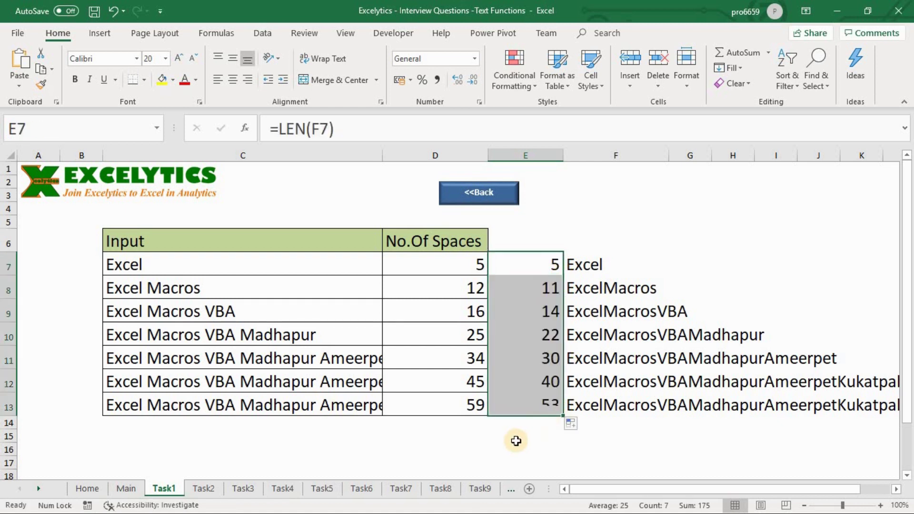
{"action": "left_click", "coordinate": [547, 262]}
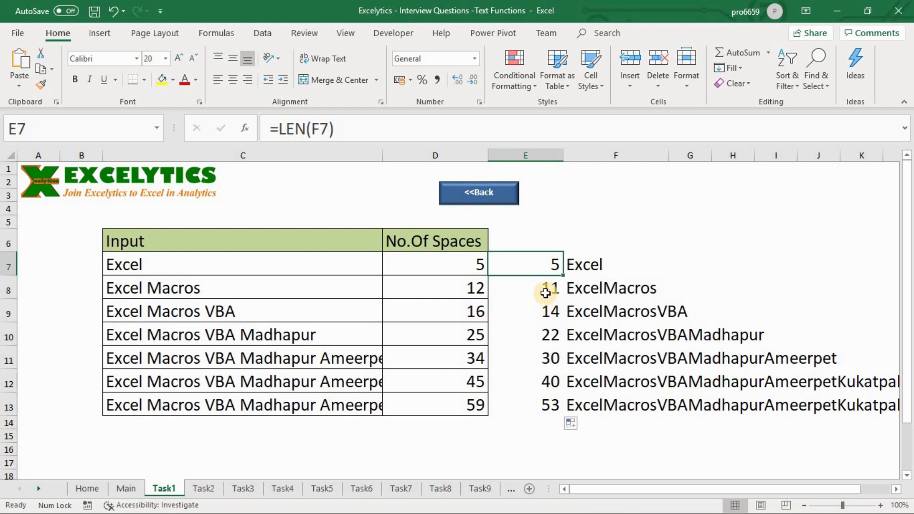
{"action": "left_click", "coordinate": [546, 290]}
{"action": "left_click", "coordinate": [541, 310]}
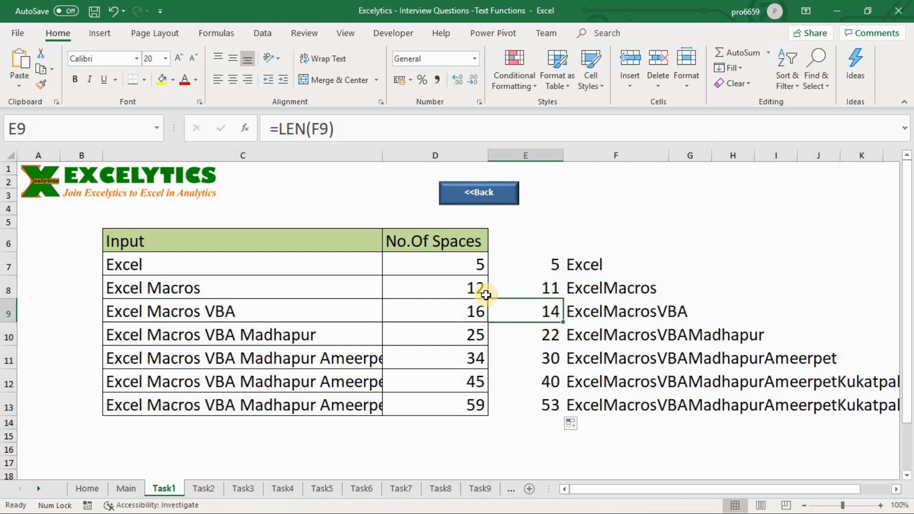
{"action": "left_click", "coordinate": [464, 289]}
{"action": "left_click_drag", "start_coordinate": [465, 290], "coordinate": [542, 291]}
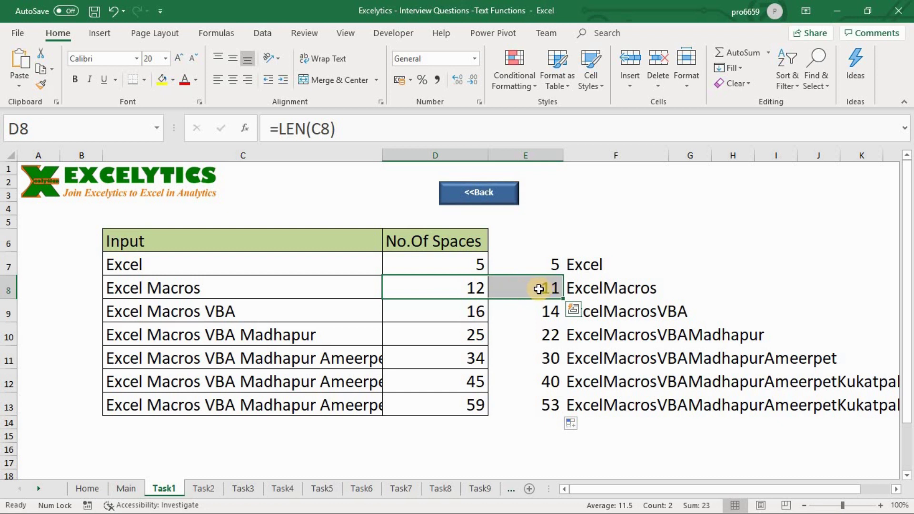
Step: Enter =D7-E7 in G7 to compute the first space count
{"action": "left_click", "coordinate": [675, 254]}
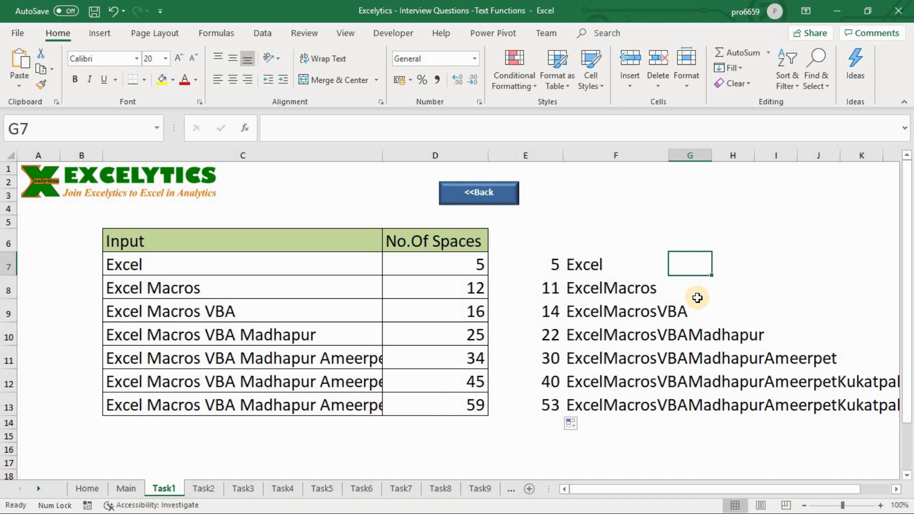
{"action": "type", "text": "="}
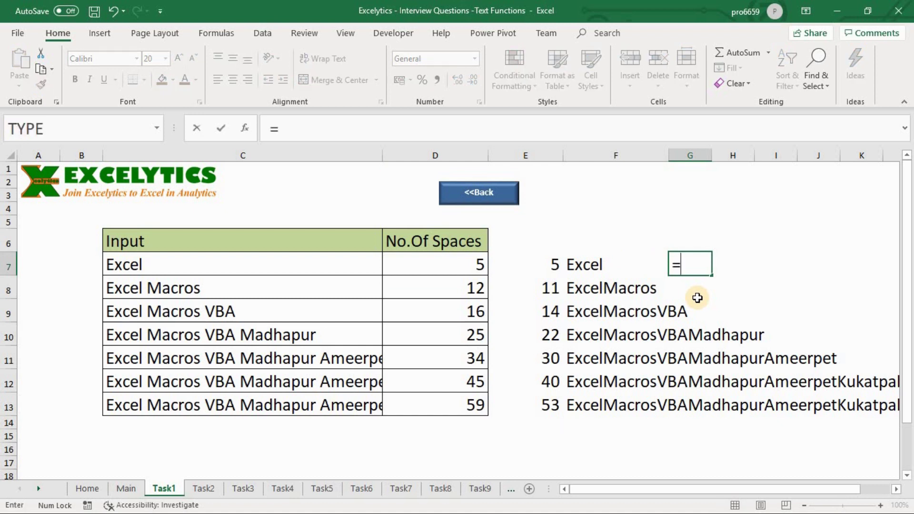
{"action": "key", "text": "Left"}
{"action": "key", "text": "Left"}
{"action": "key", "text": "Left"}
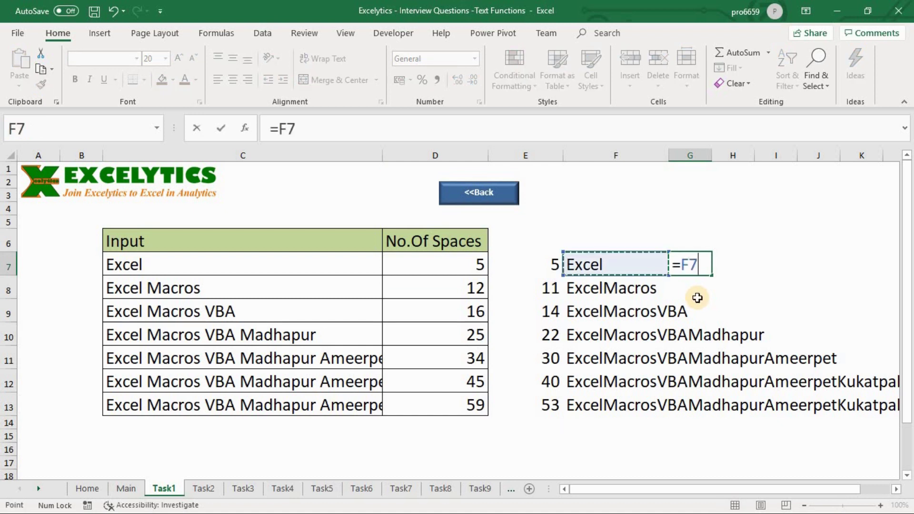
{"action": "type", "text": "-"}
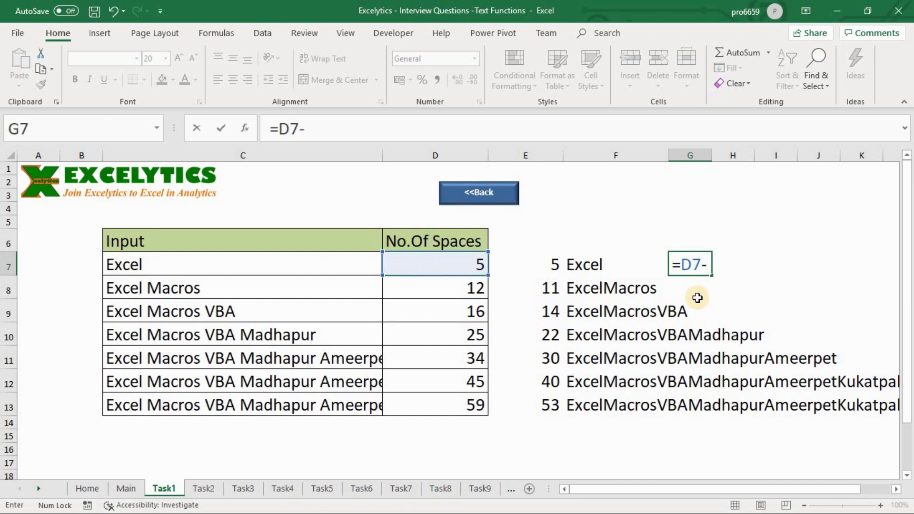
{"action": "key", "text": "Left"}
{"action": "key", "text": "Left"}
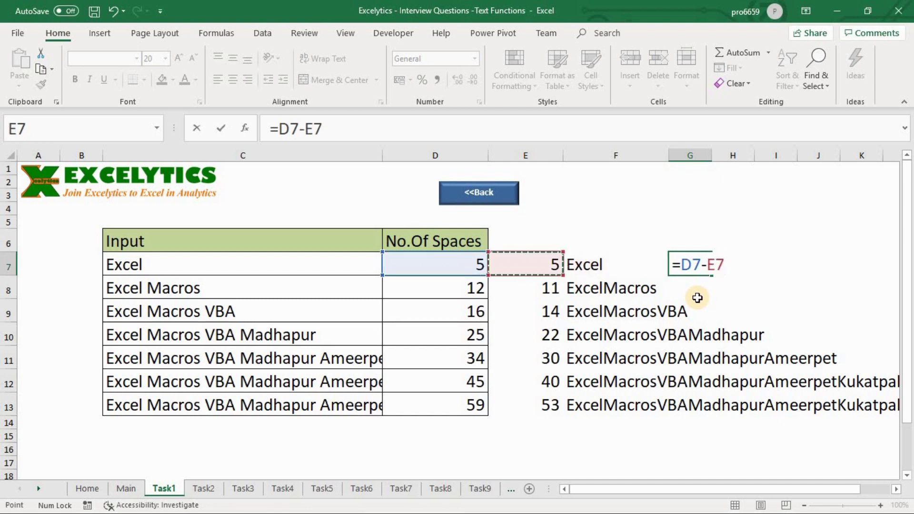
{"action": "key", "text": "Return"}
Step: Fill the D7-E7 formula down to G13, giving counts 0 through 6, and check rows
{"action": "key", "text": "Up"}
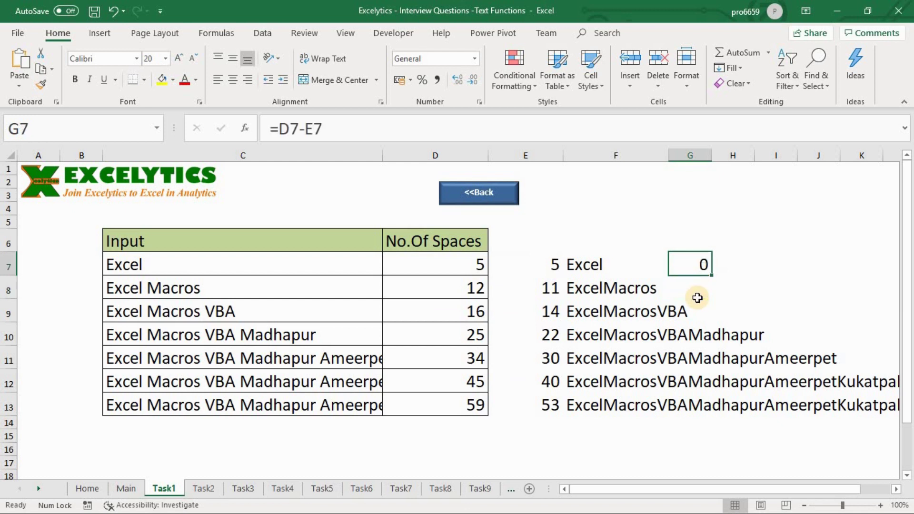
{"action": "key", "text": "shift+Down"}
{"action": "key", "text": "shift+Down"}
{"action": "key", "text": "shift+Down"}
{"action": "key", "text": "shift+Down"}
{"action": "key", "text": "shift+Down"}
{"action": "key", "text": "shift+Down"}
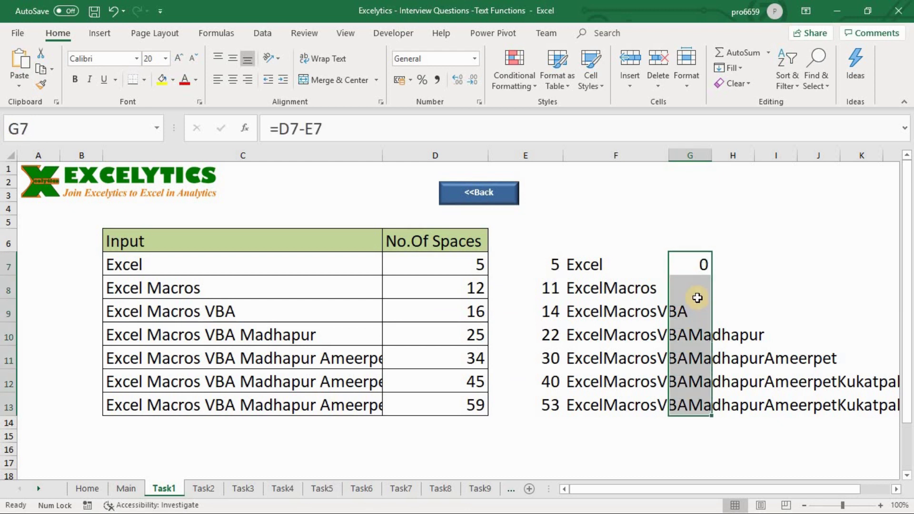
{"action": "key", "text": "ctrl+d"}
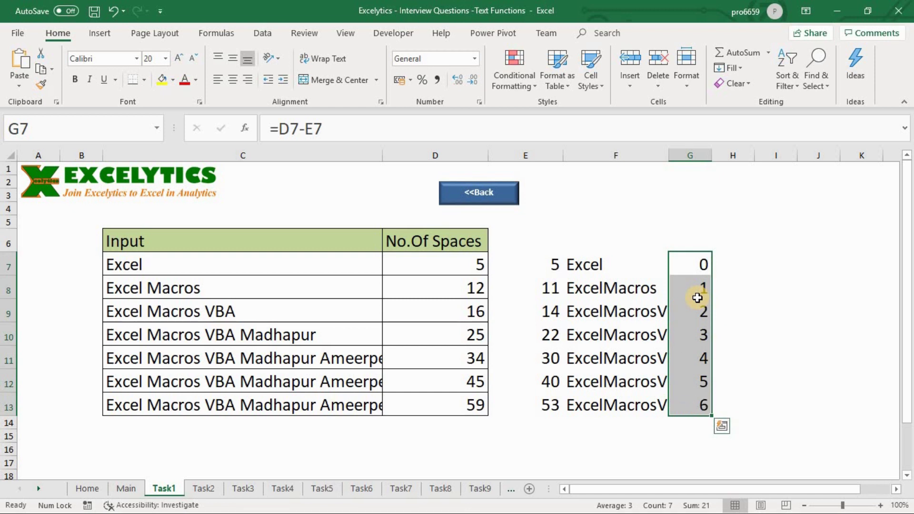
{"action": "left_click", "coordinate": [699, 299]}
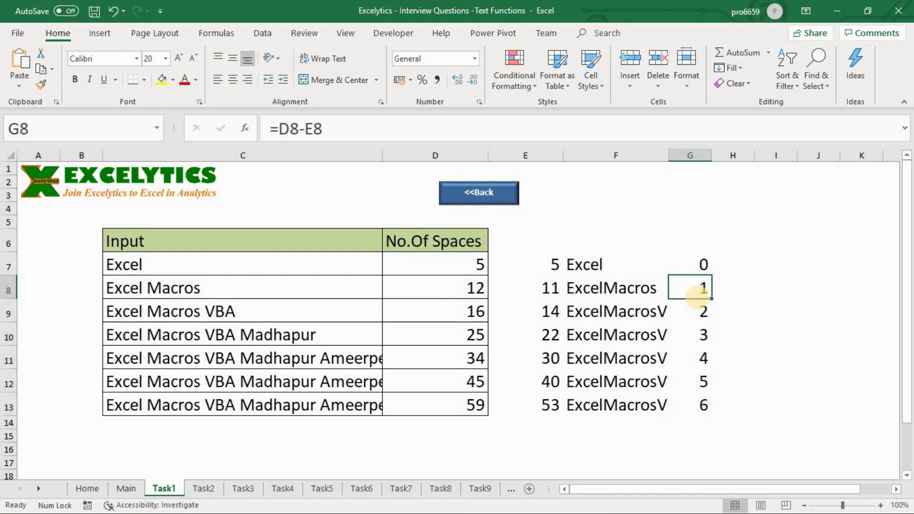
{"action": "key", "text": "Down"}
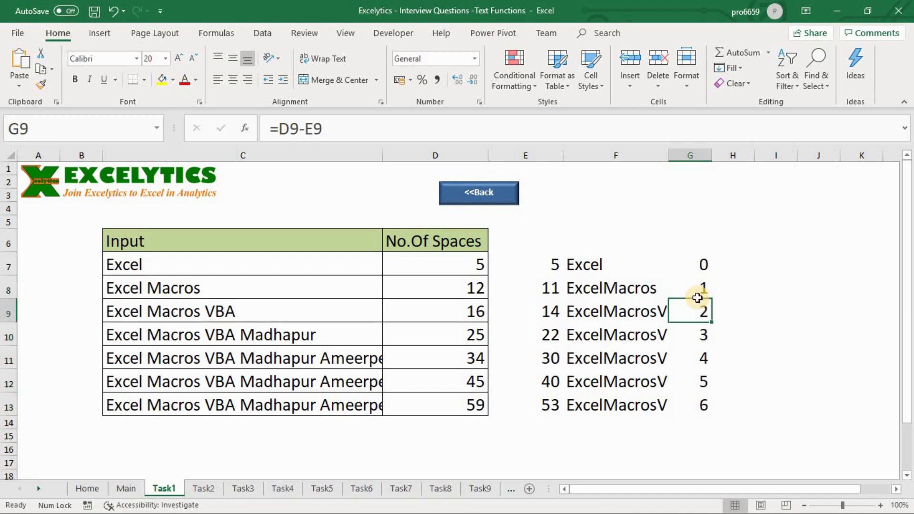
{"action": "key", "text": "Down"}
{"action": "key", "text": "Down"}
{"action": "key", "text": "Down"}
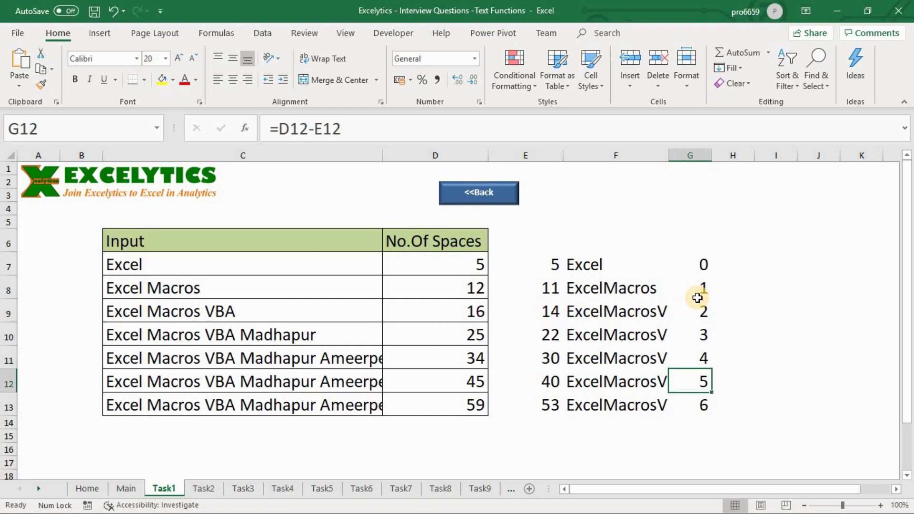
{"action": "key", "text": "Up"}
{"action": "key", "text": "Up"}
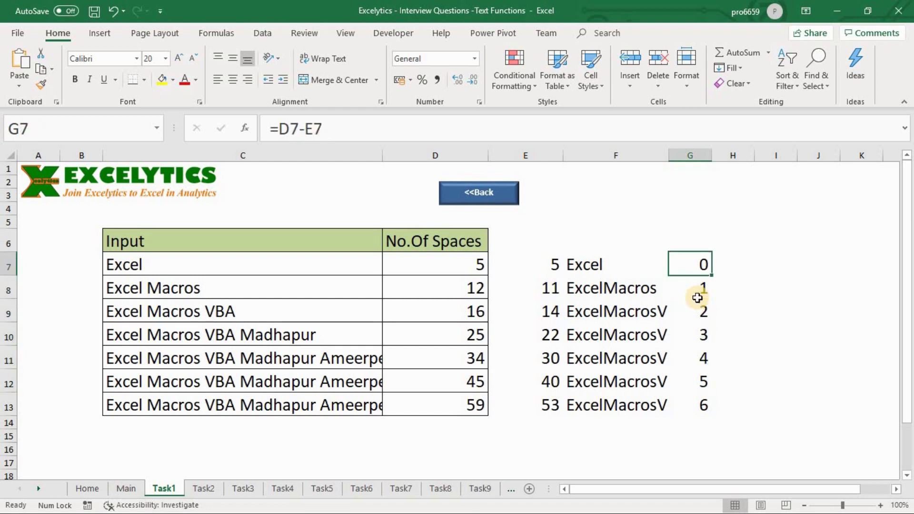
Step: Copy the SUBSTITUTE(C7," ","") expression from F7 without changing it
{"action": "key", "text": "Left"}
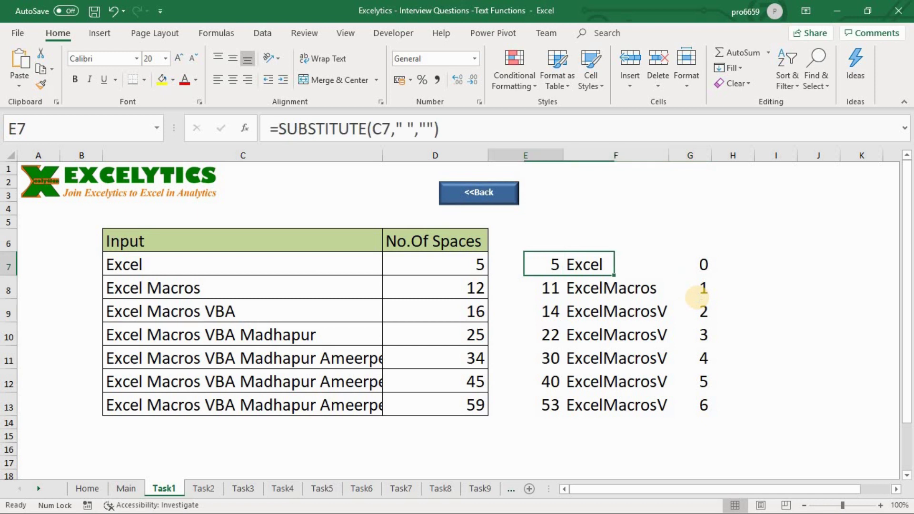
{"action": "key", "text": "Left"}
{"action": "key", "text": "Left"}
{"action": "key", "text": "Right"}
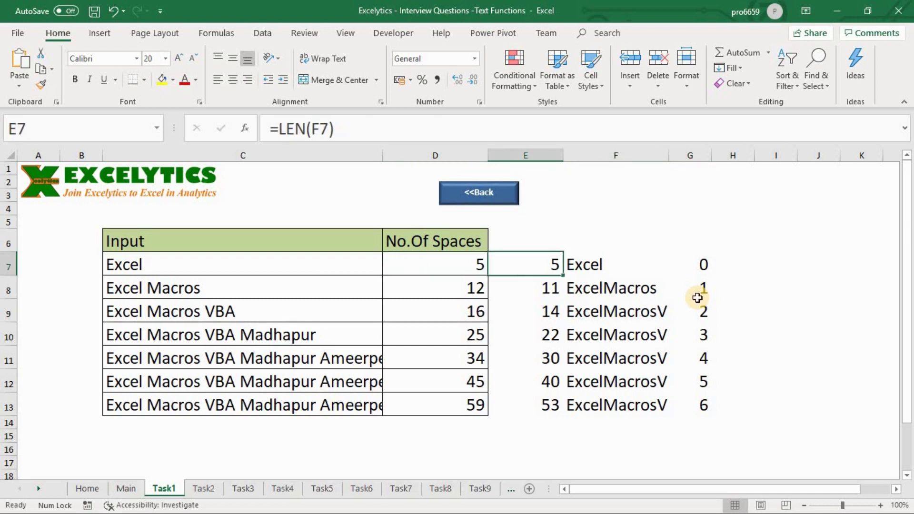
{"action": "key", "text": "Right"}
{"action": "key", "text": "F2"}
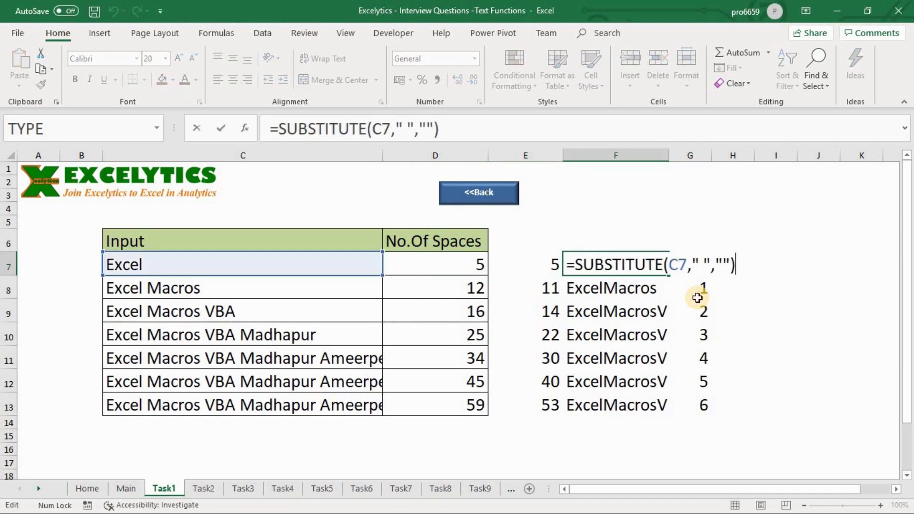
{"action": "key", "text": "shift+Home"}
{"action": "key", "text": "shift+Right"}
{"action": "key", "text": "ctrl+c"}
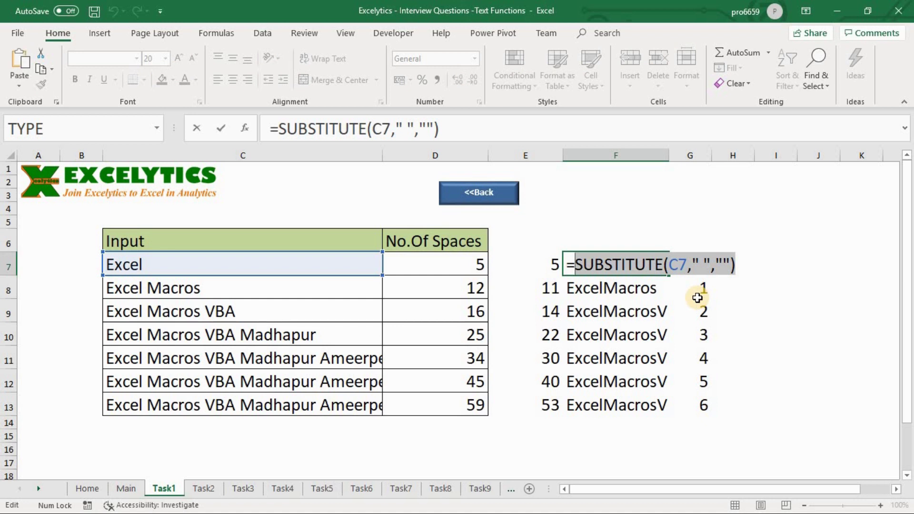
{"action": "key", "text": "Escape"}
Step: Change E7 to =LEN(SUBSTITUTE(C7," ","")) and fill it down to E13
{"action": "key", "text": "Left"}
{"action": "key", "text": "F2"}
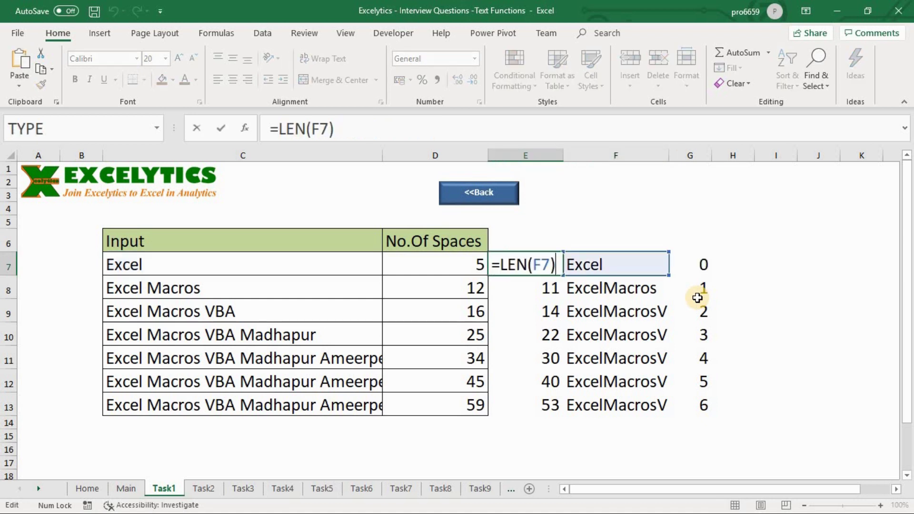
{"action": "key", "text": "Left"}
{"action": "key", "text": "shift+Left"}
{"action": "key", "text": "shift+Left"}
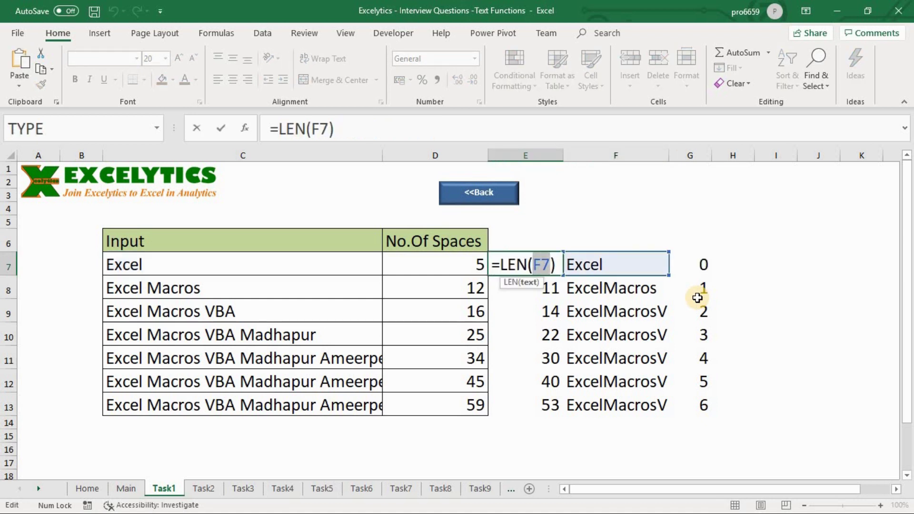
{"action": "key", "text": "ctrl+v"}
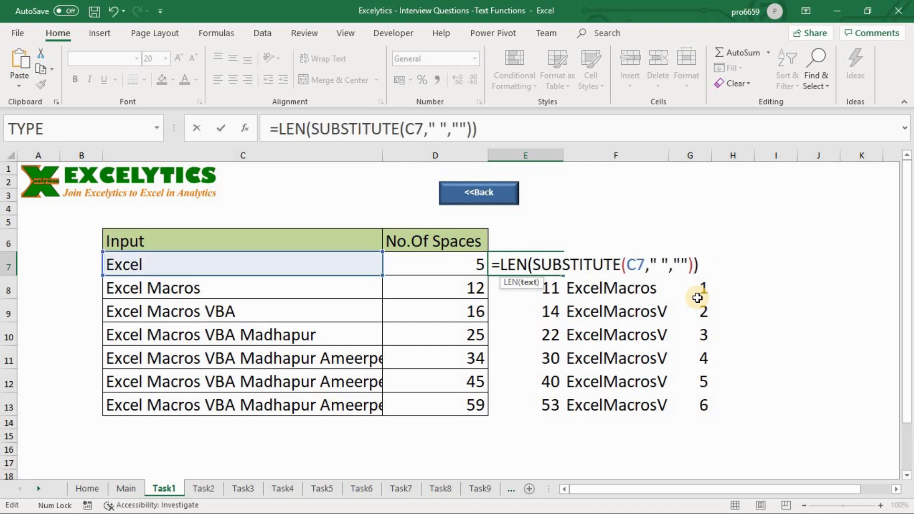
{"action": "key", "text": "Return"}
{"action": "key", "text": "Up"}
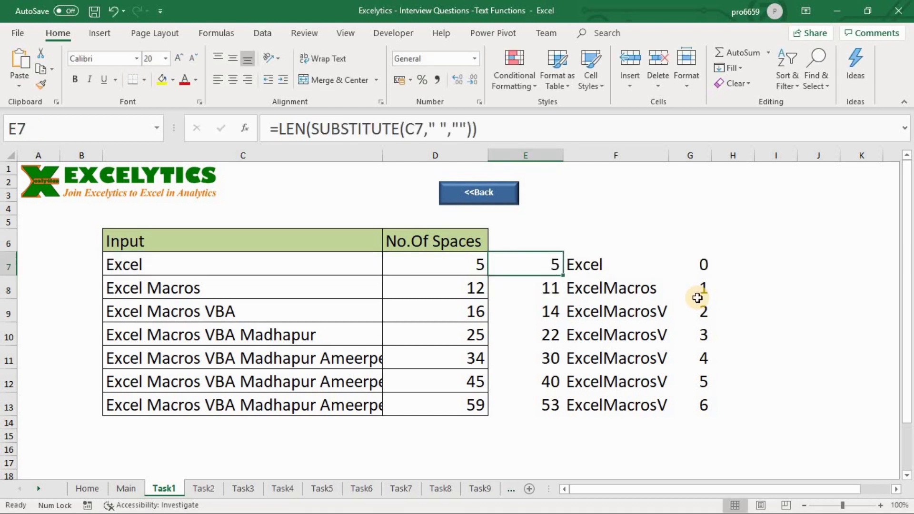
{"action": "key", "text": "ctrl+shift+Down"}
{"action": "key", "text": "ctrl+d"}
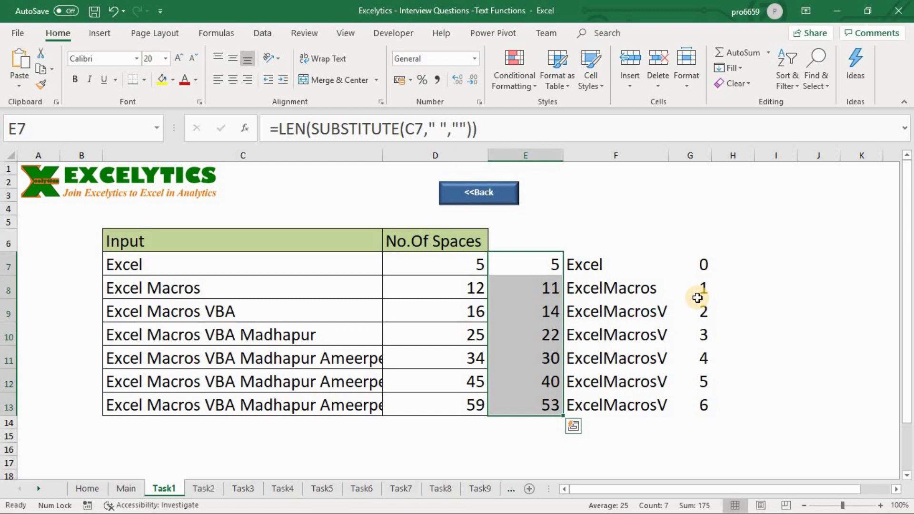
Step: Clear the SUBSTITUTE helper cells F7:F13
{"action": "key", "text": "Right"}
{"action": "key", "text": "ctrl+shift+Down"}
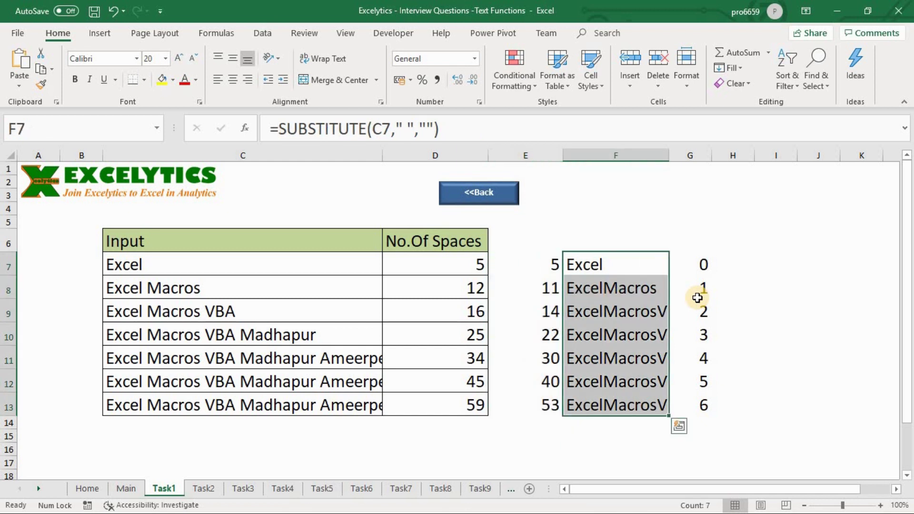
{"action": "key", "text": "Delete"}
Step: Copy the LEN(SUBSTITUTE(C7," ","")) expression from E7, leaving E7 unchanged
{"action": "key", "text": "Left"}
{"action": "key", "text": "F2"}
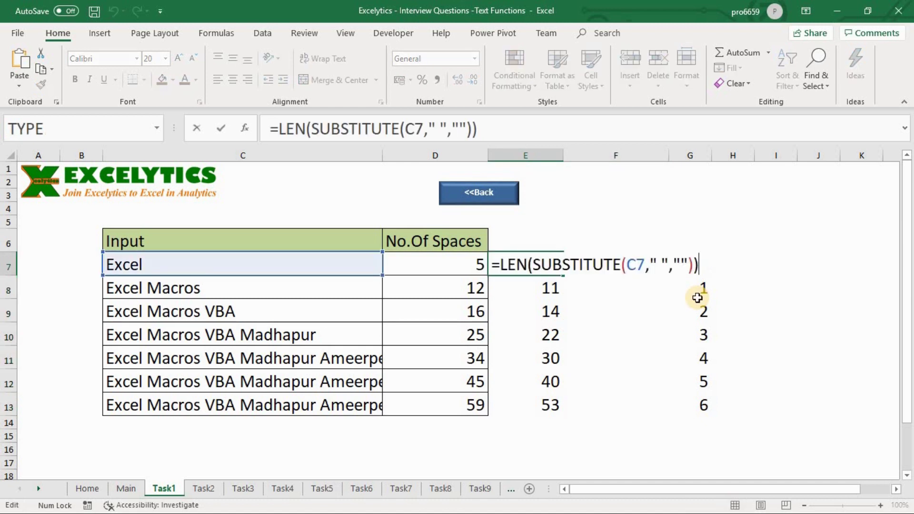
{"action": "key", "text": "shift+Home"}
{"action": "key", "text": "shift+Right"}
{"action": "key", "text": "ctrl+c"}
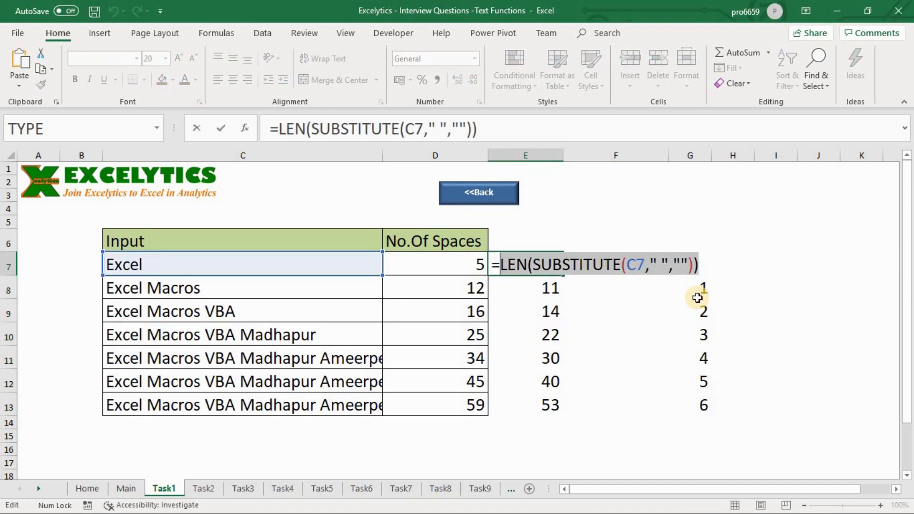
{"action": "key", "text": "Escape"}
Step: Make D7 =LEN(C7)-LEN(SUBSTITUTE(C7," ","")) and fill it down to D13, showing 0 to 6
{"action": "key", "text": "Left"}
{"action": "key", "text": "F2"}
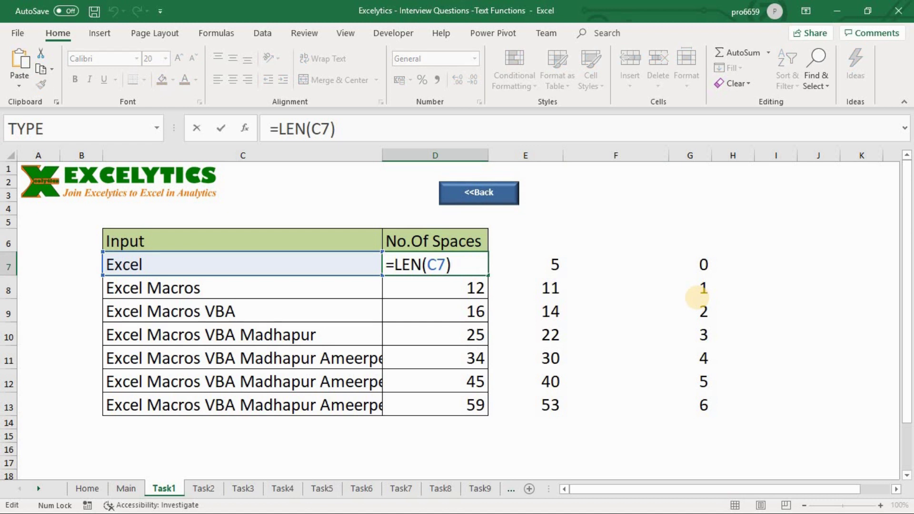
{"action": "type", "text": "-"}
{"action": "key", "text": "ctrl+v"}
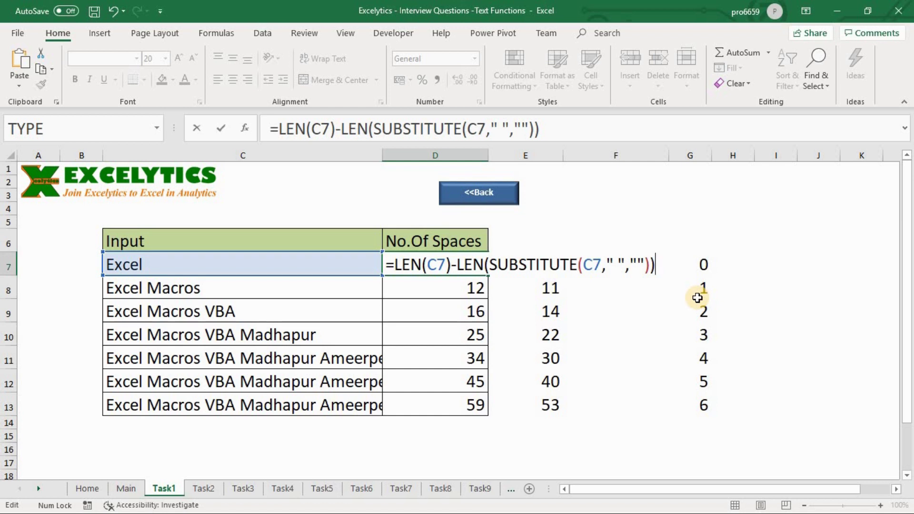
{"action": "key", "text": "Return"}
{"action": "key", "text": "Up"}
{"action": "key", "text": "ctrl+shift+Down"}
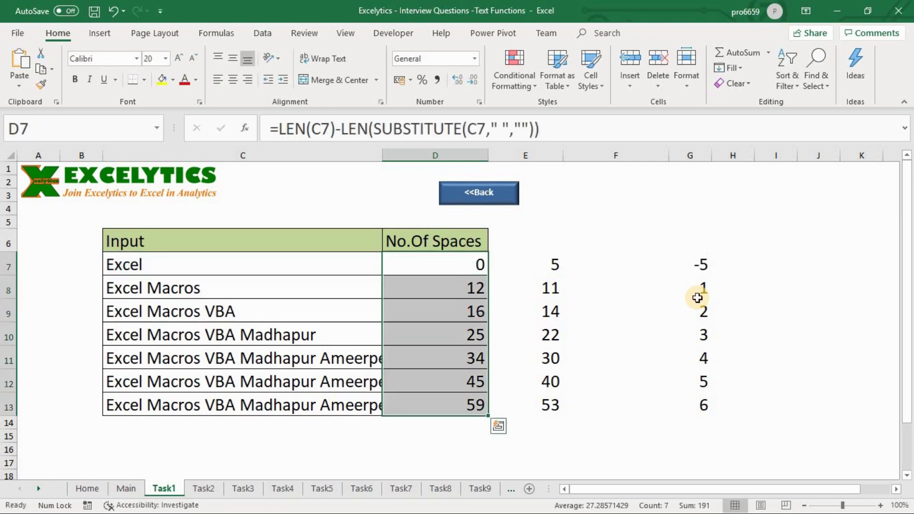
{"action": "key", "text": "ctrl+d"}
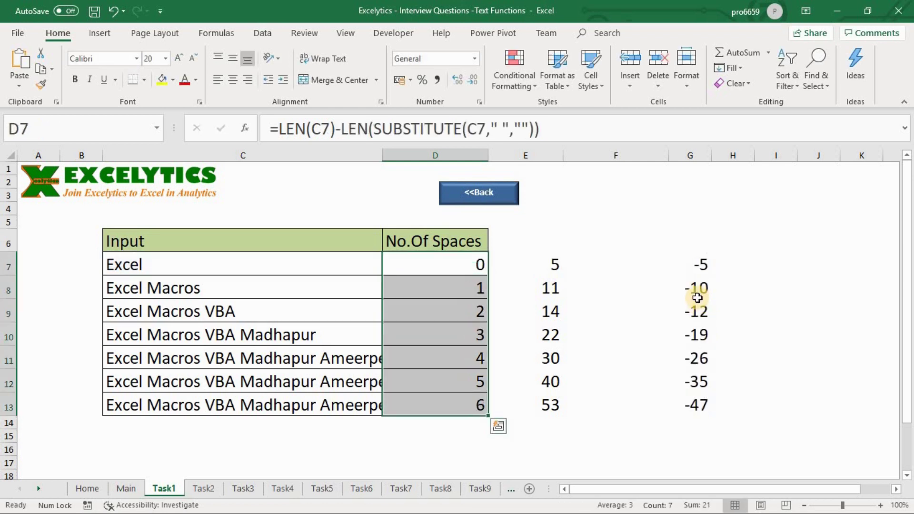
Step: Select the helper range E7:G13 for removal
{"action": "key", "text": "Right"}
{"action": "key", "text": "ctrl+shift+Right"}
{"action": "key", "text": "ctrl+shift+Down"}
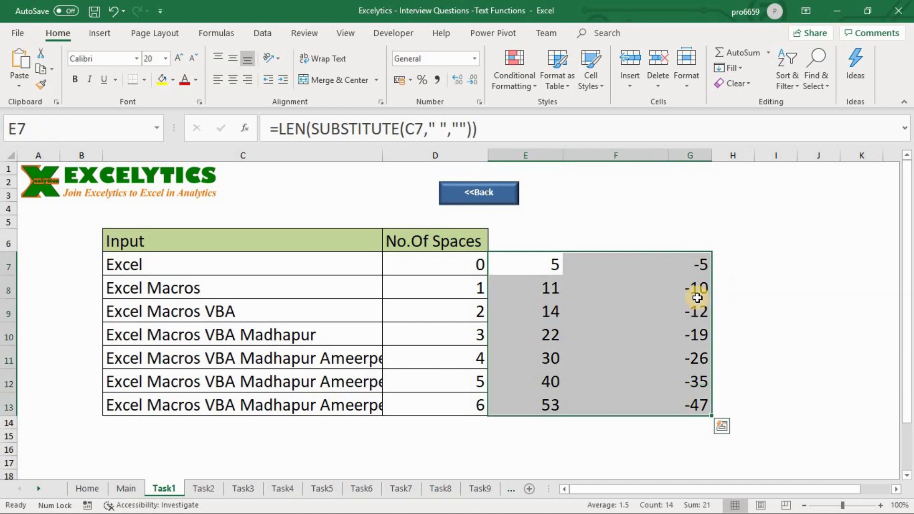
{"action": "key", "text": "Delete"}
{"action": "key", "text": "Left"}
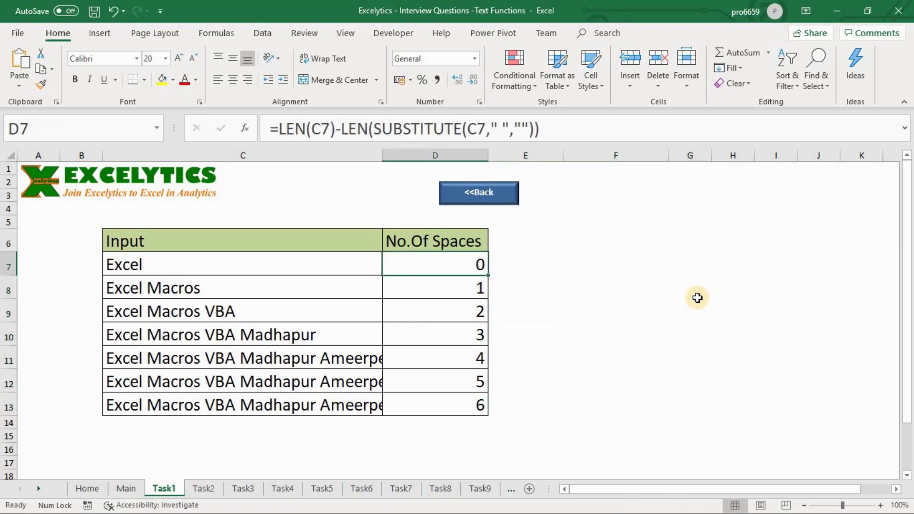
{"action": "key", "text": "F2"}
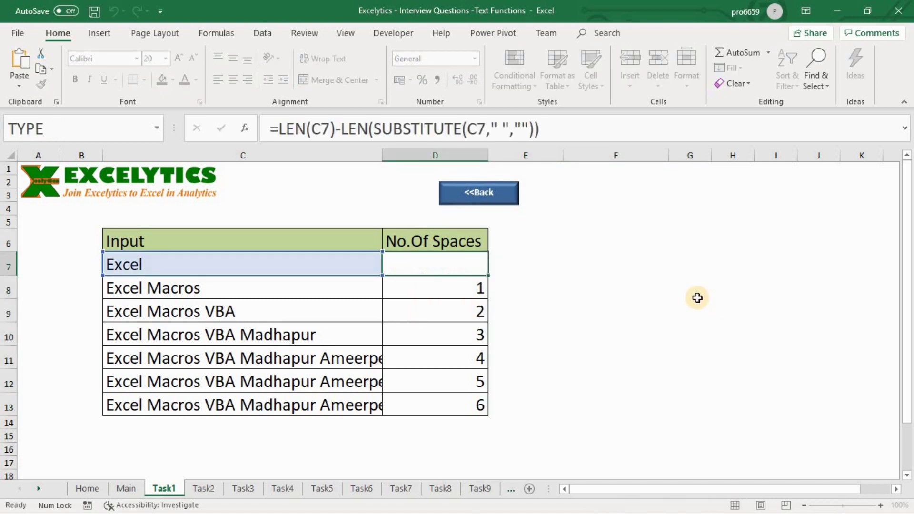
{"action": "key", "text": "Return"}
{"action": "key", "text": "F2"}
{"action": "key", "text": "Escape"}
{"action": "key", "text": "Down"}
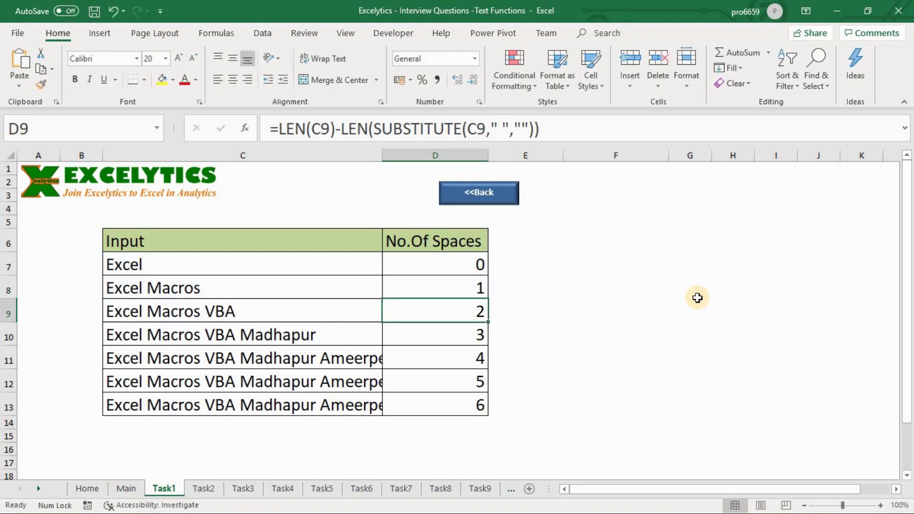
{"action": "key", "text": "Up"}
{"action": "key", "text": "Up"}
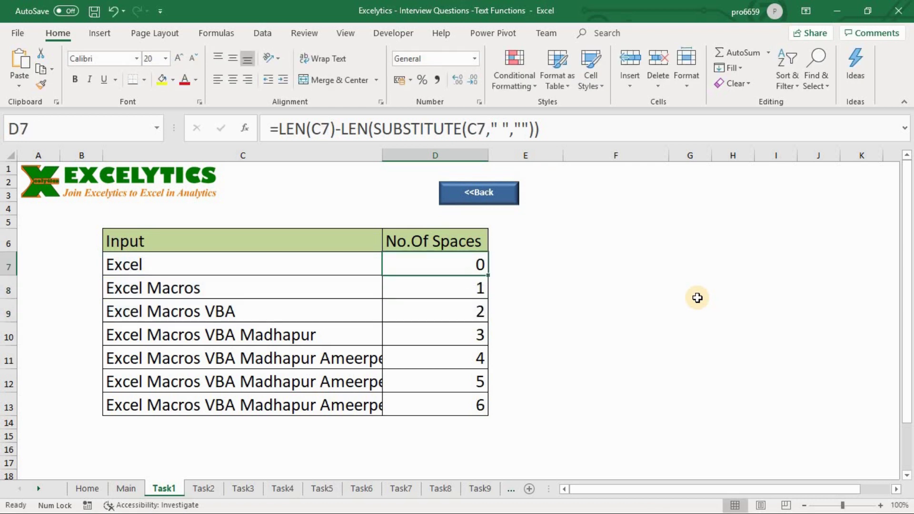